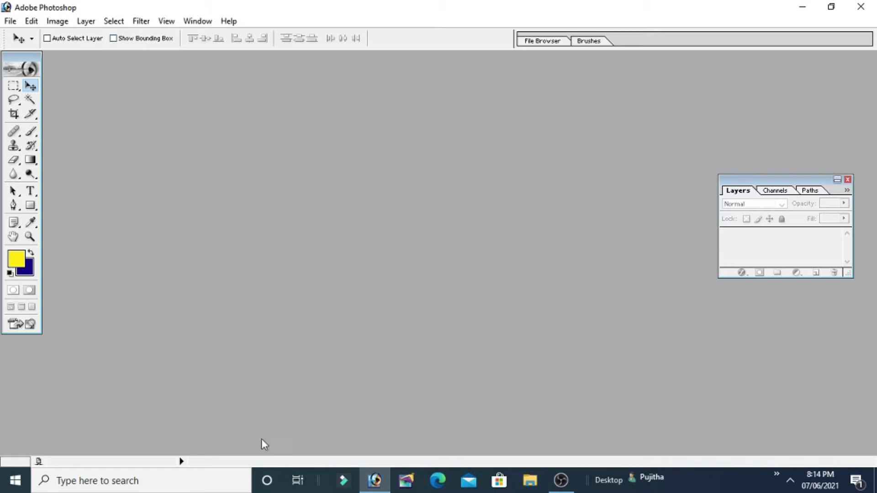
Open the JPEG photo of the man and woman as a new document.
left_click(9, 21)
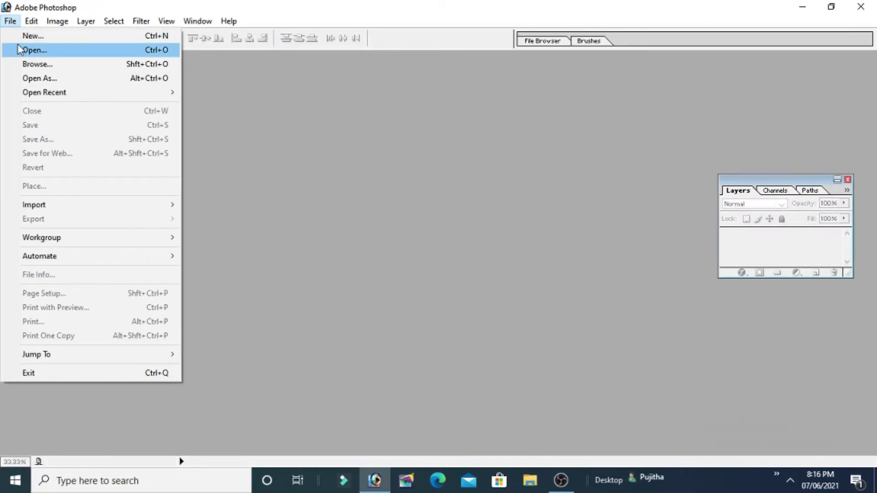
left_click(21, 49)
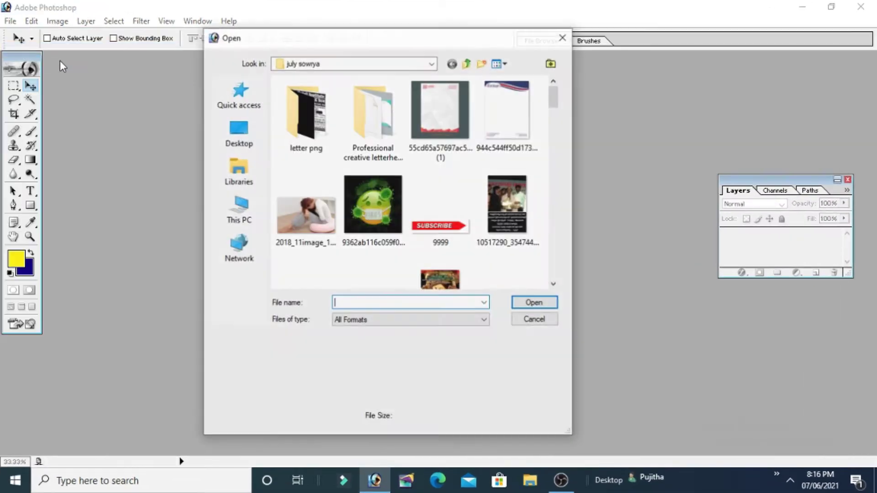
left_click_drag(556, 102, 561, 141)
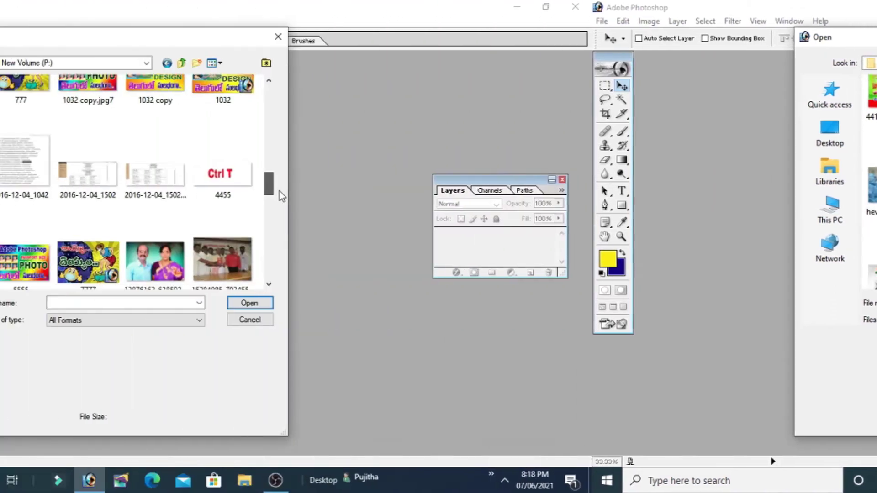
left_click_drag(565, 191, 561, 196)
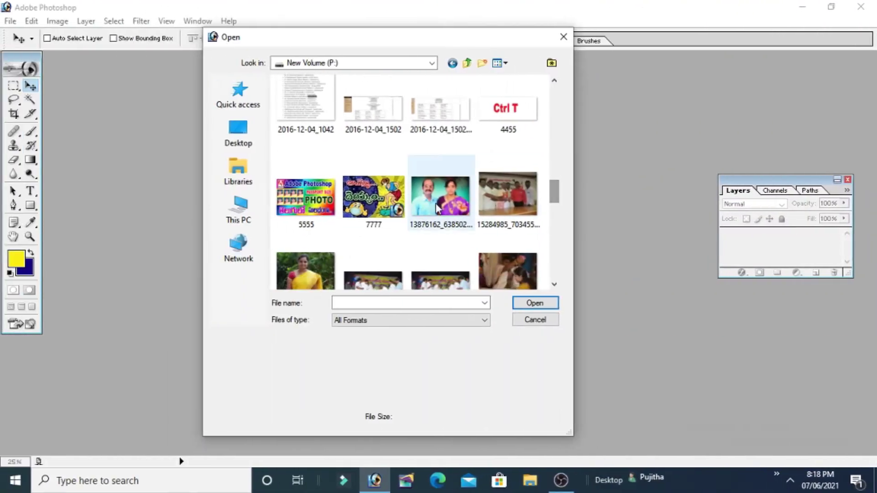
left_click(435, 201)
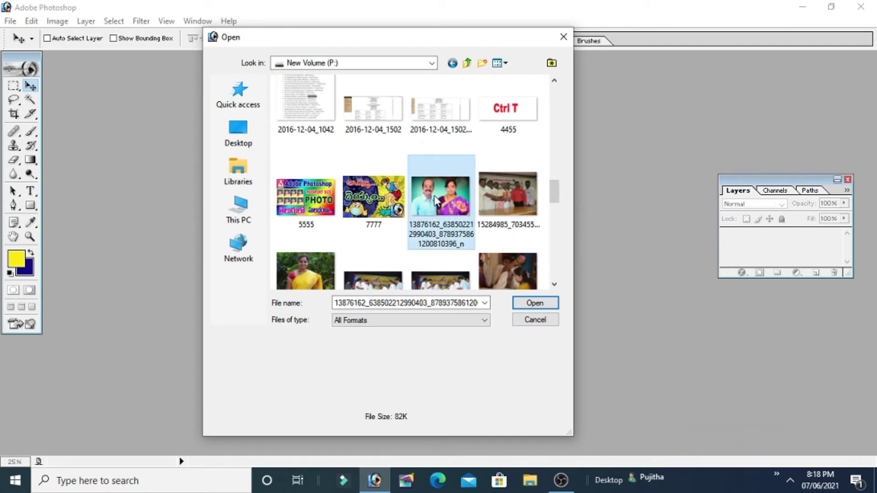
left_click(533, 304)
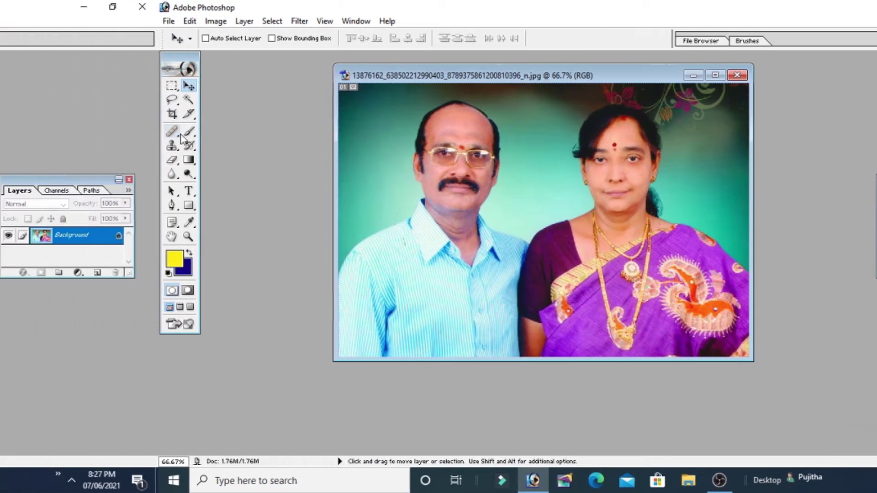
Crop to a 1.5 × 2 inch, 200 ppi portrait of the man, then maximize the window.
left_click(13, 113)
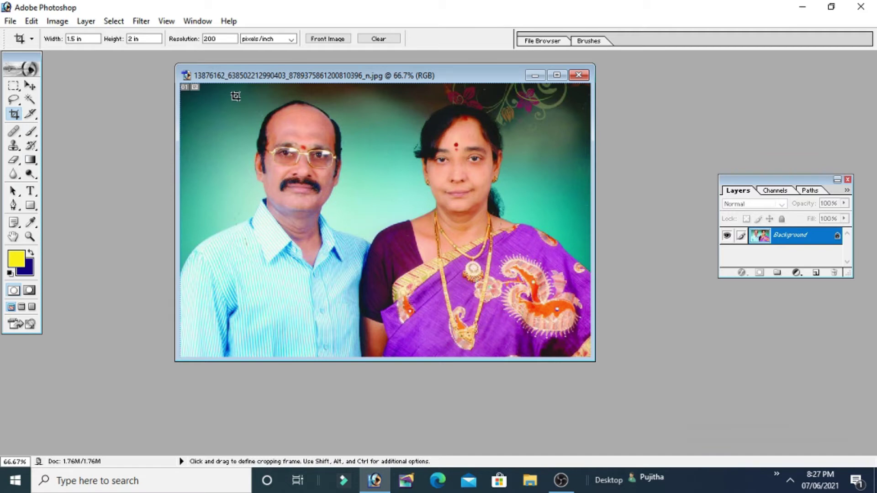
left_click_drag(234, 95, 290, 247)
left_click_drag(291, 247, 359, 326)
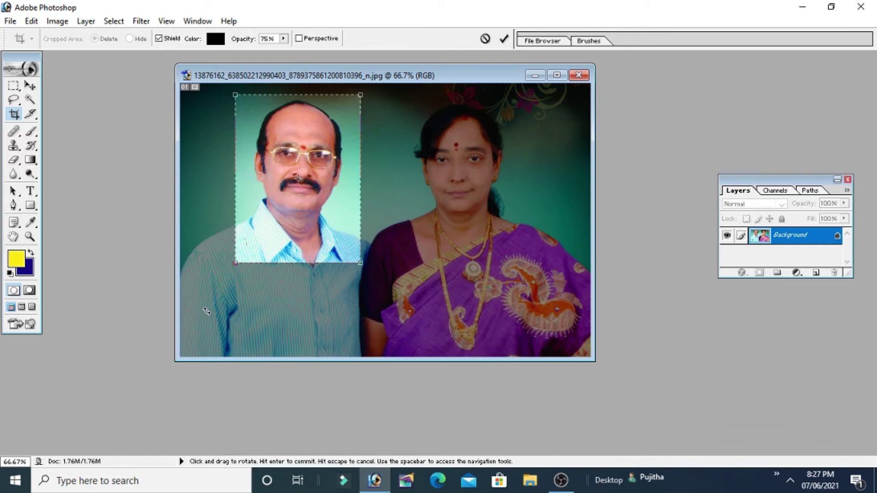
key("Return")
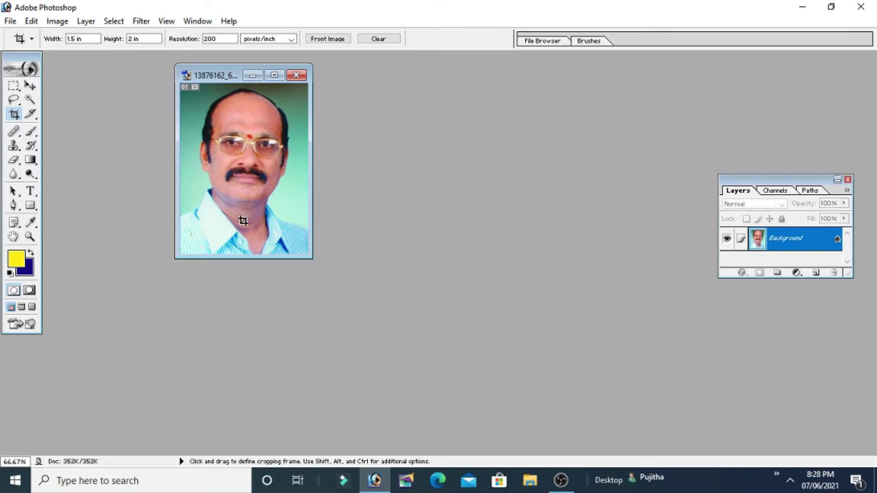
left_click(274, 75)
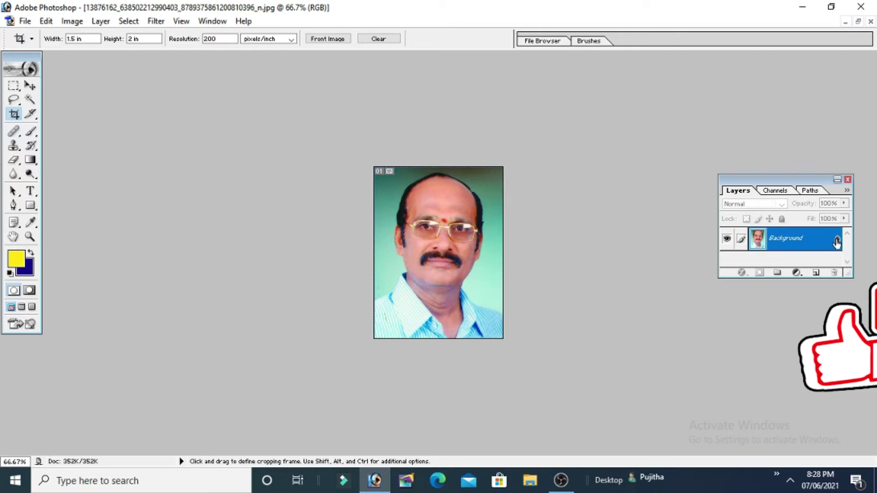
Convert the Background into Layer 0 and scale the portrait down to 92.1%.
double_click(836, 242)
left_click(525, 219)
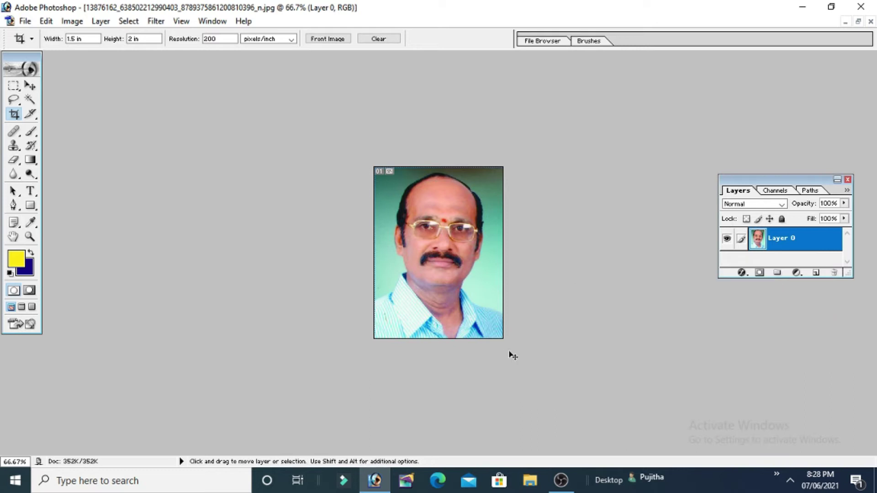
key("ctrl+t")
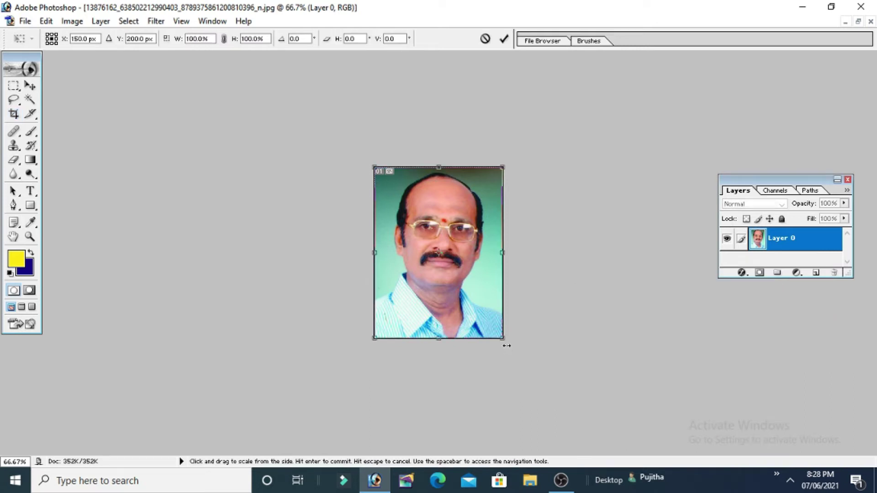
left_click_drag(501, 338, 490, 326)
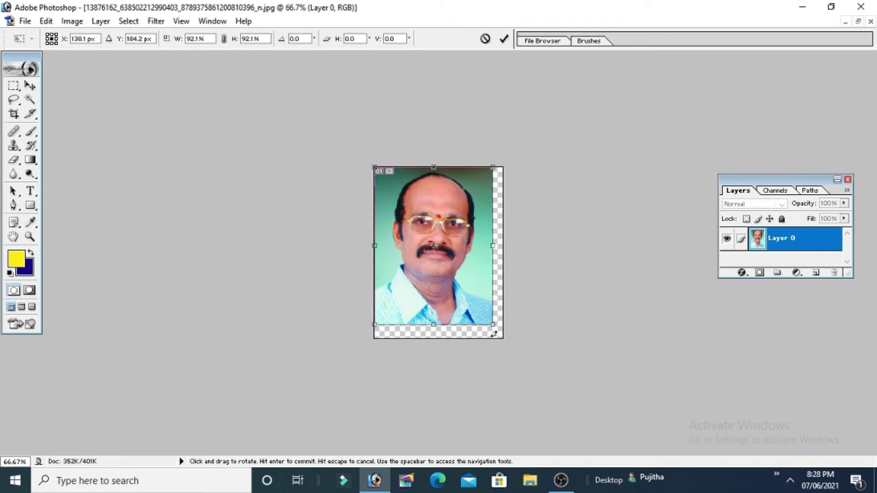
Centre the shrunken portrait with small nudges, leaving an even transparent margin, and commit.
left_click_drag(488, 320, 489, 323)
key("Right")
key("Right")
key("Right")
key("Right")
key("Right")
key("Right")
key("Down")
key("Down")
key("Down")
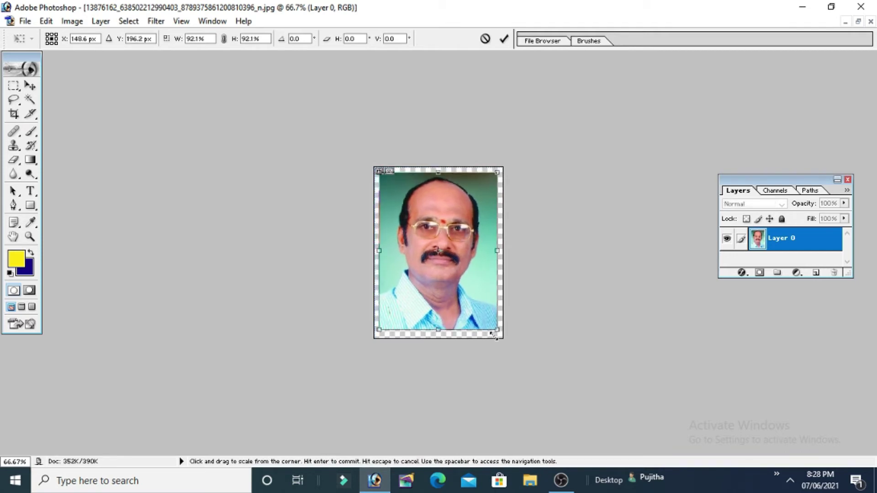
key("Down")
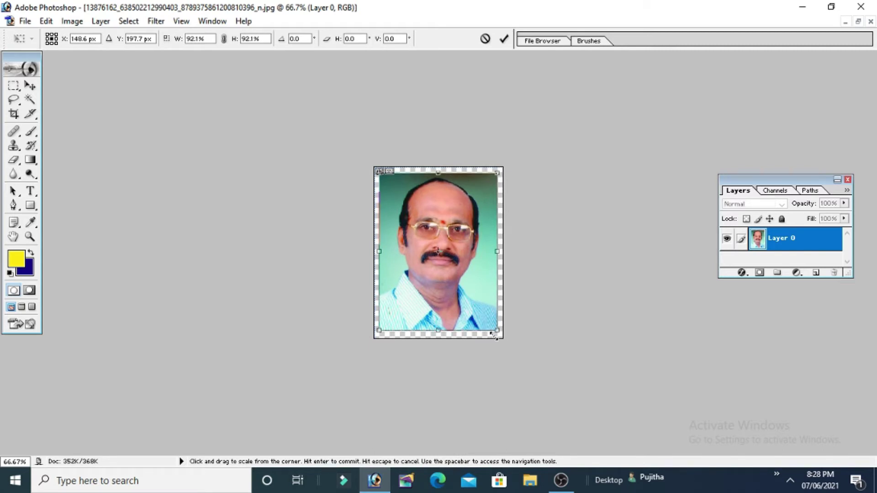
key("Return")
key("c")
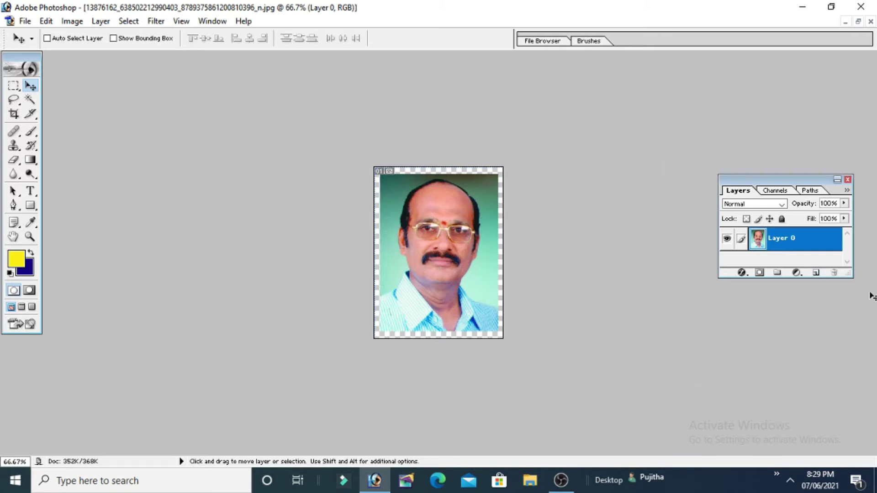
Add a black Outside stroke layer style to Layer 0.
left_click(741, 273)
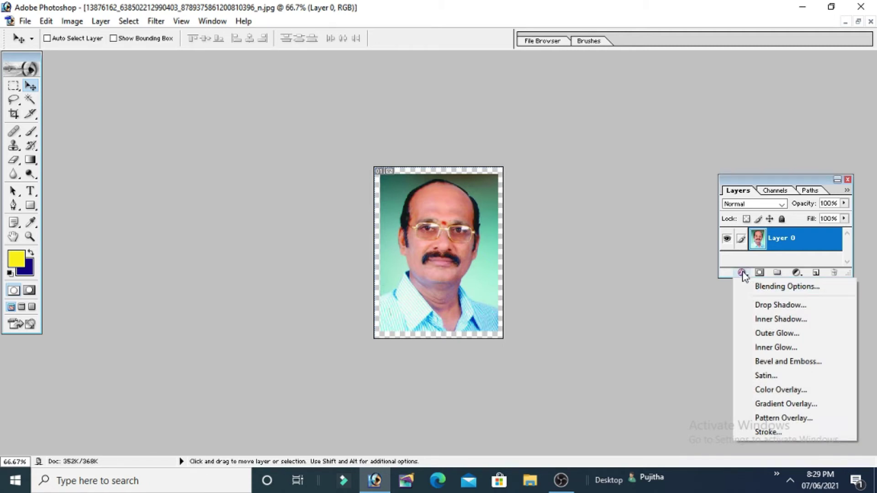
left_click(760, 436)
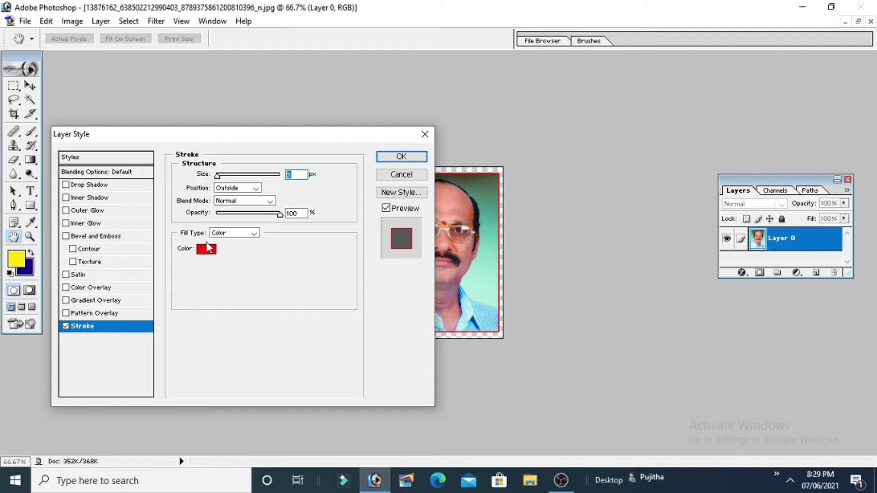
left_click(216, 250)
left_click_drag(428, 292, 464, 339)
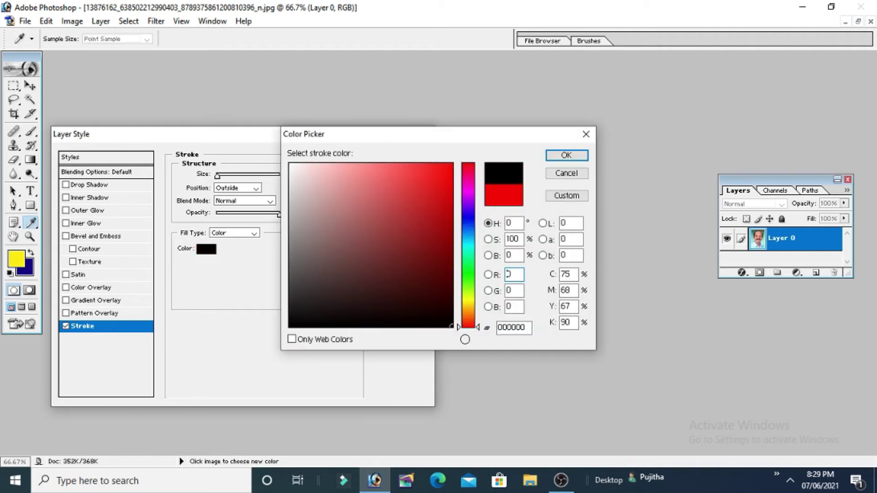
left_click(566, 155)
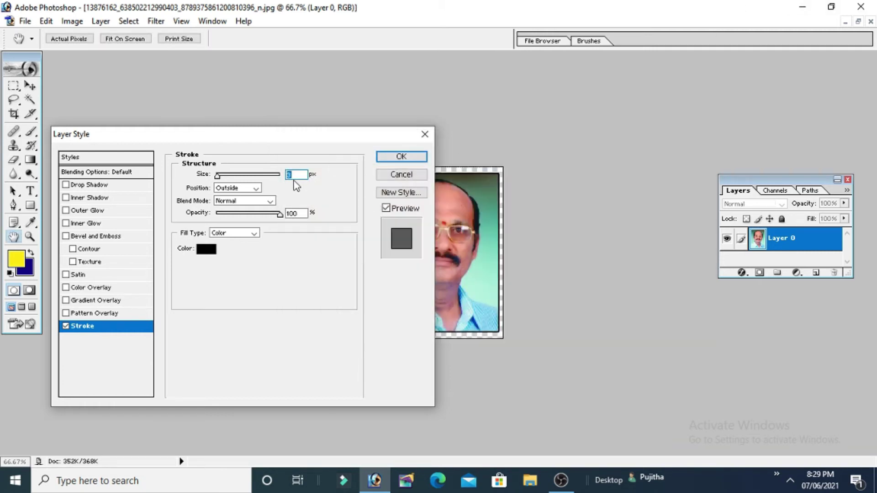
left_click(383, 158)
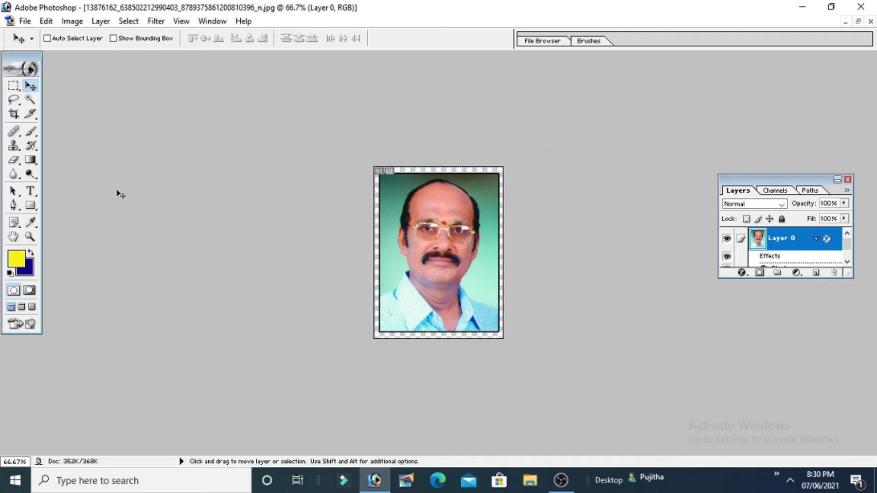
Define the bordered portrait as a custom pattern named 'pnr'.
left_click(46, 22)
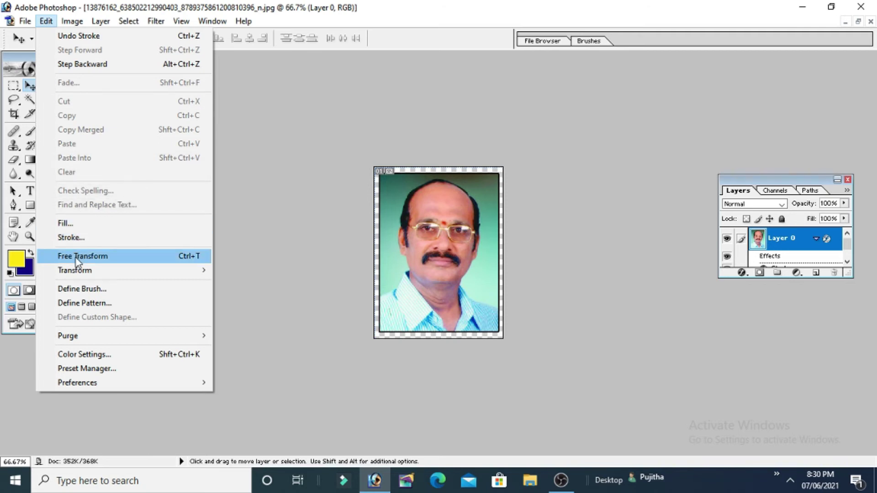
left_click(76, 304)
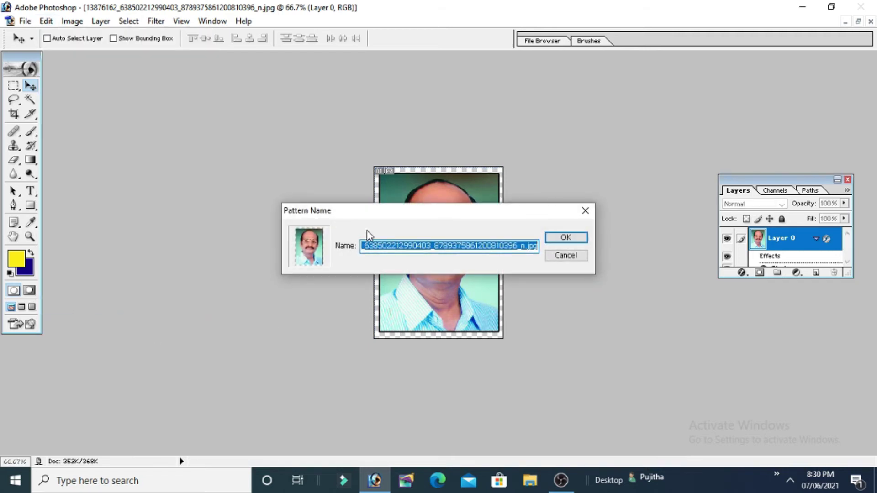
left_click_drag(538, 245, 347, 257)
type("p")
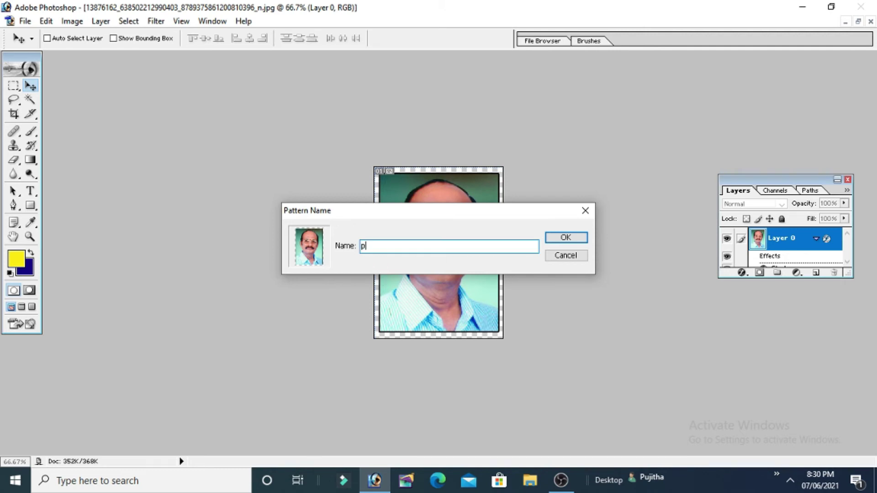
type("nr")
left_click(565, 237)
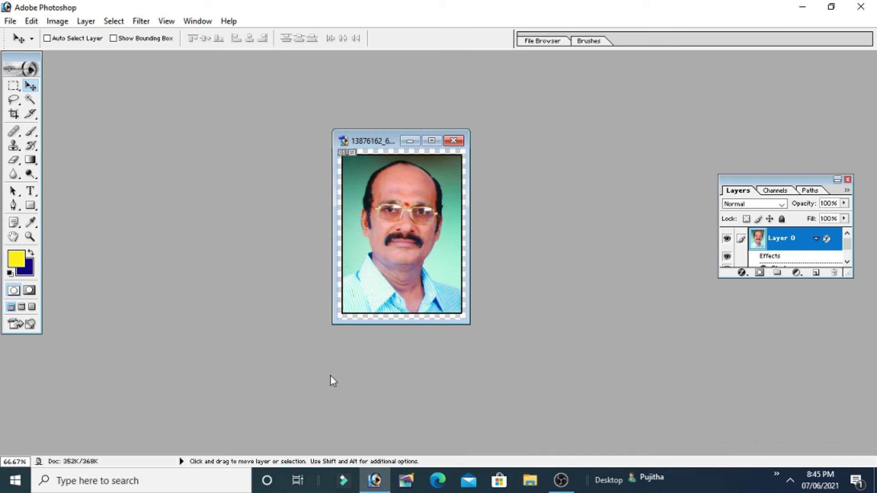
Create a new white 6 × 4 inch, 200 ppi CMYK document.
left_click(10, 21)
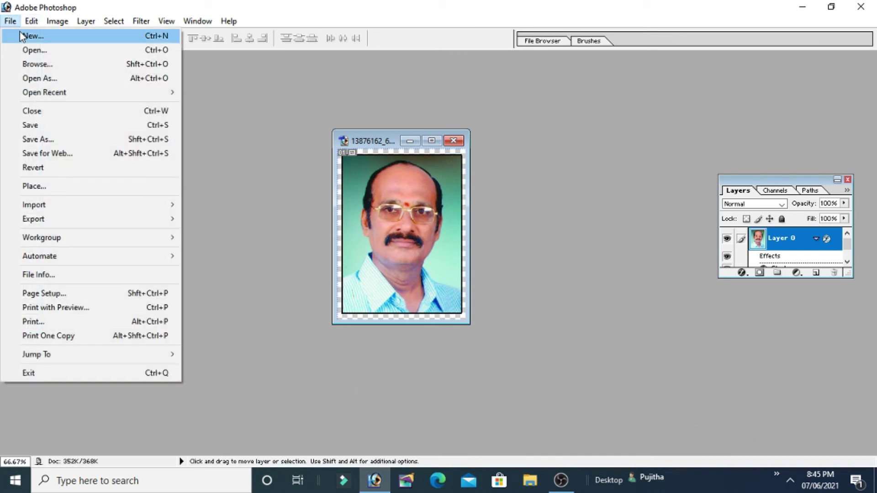
left_click(20, 36)
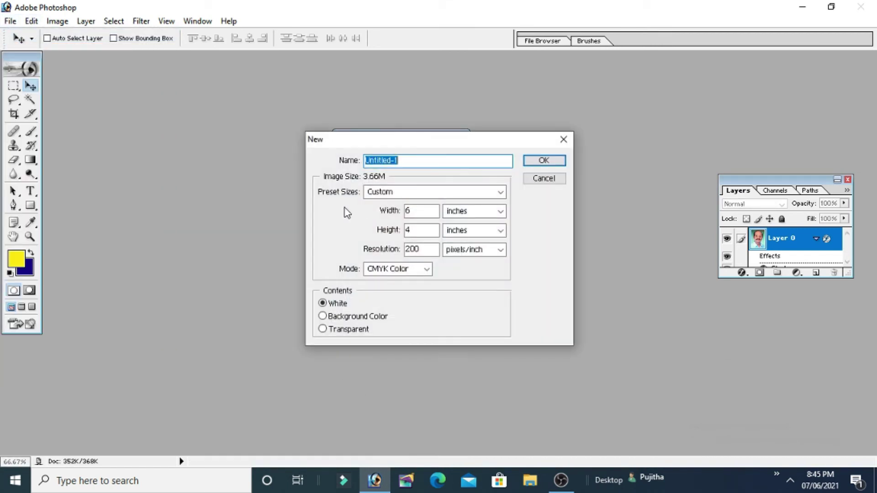
left_click(411, 232)
left_click(419, 213)
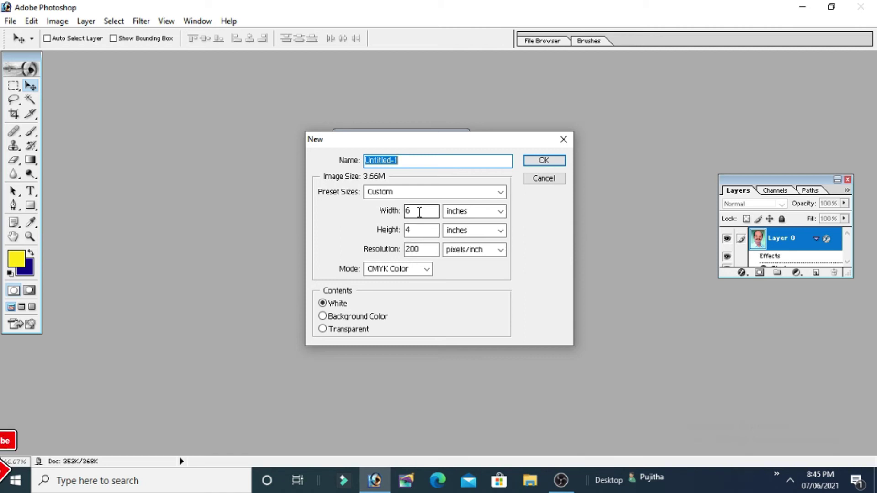
left_click(421, 251)
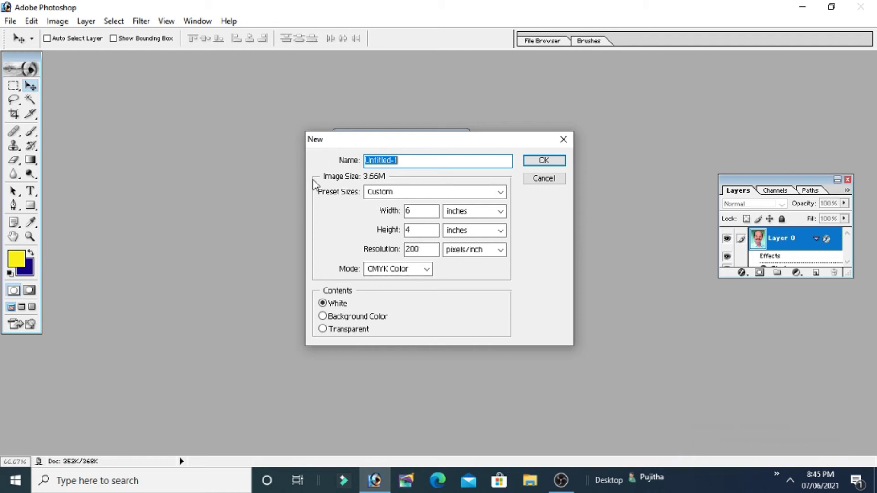
left_click(543, 160)
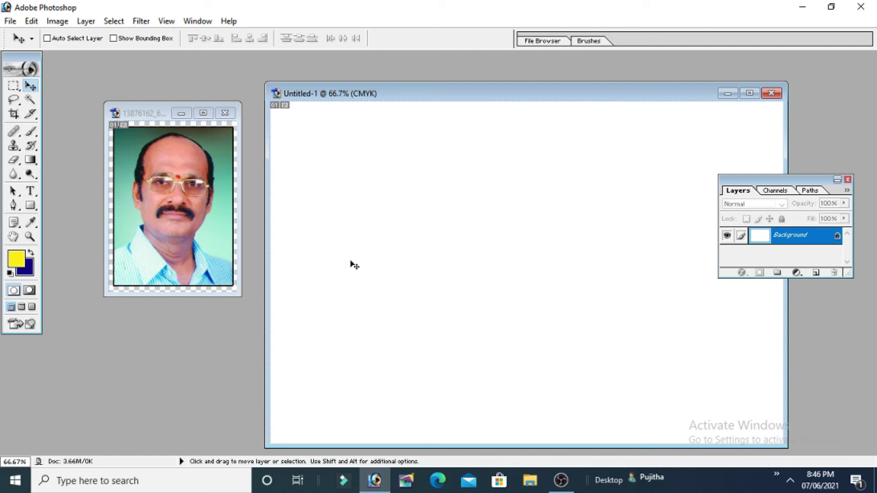
Fill Untitled-1 with the 'pnr' portrait pattern, tiling two rows of four portraits.
left_click(32, 21)
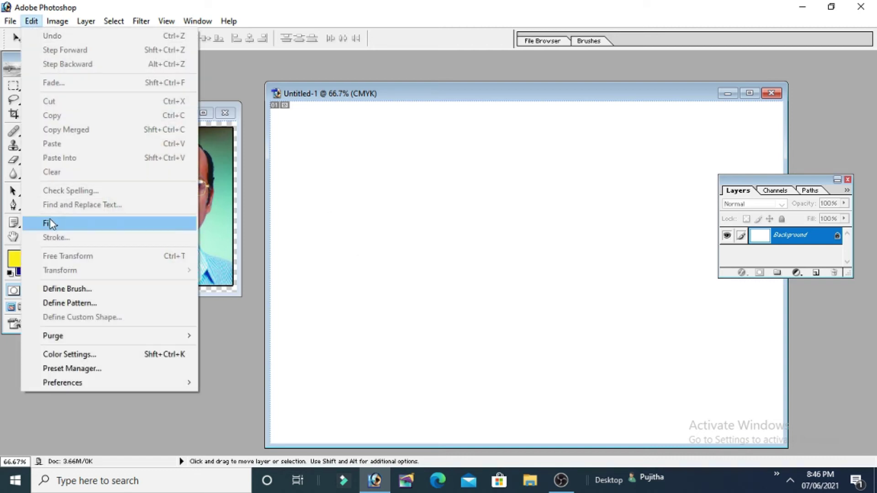
left_click(51, 224)
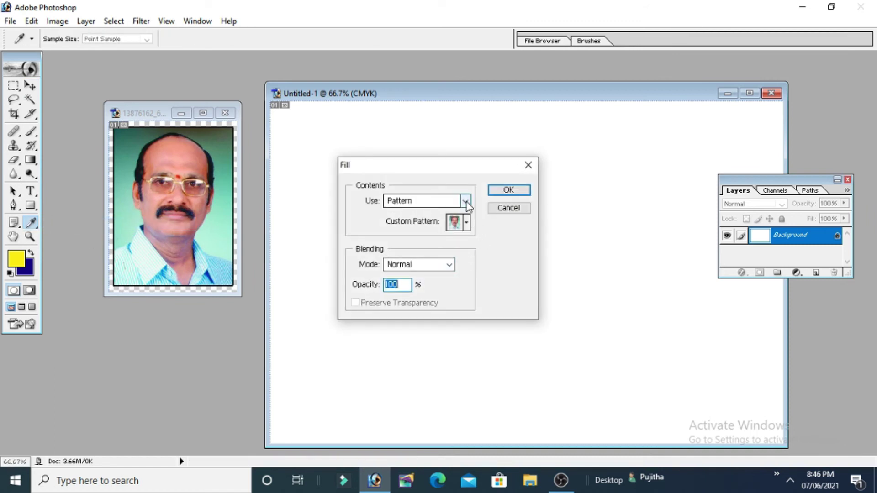
left_click(467, 223)
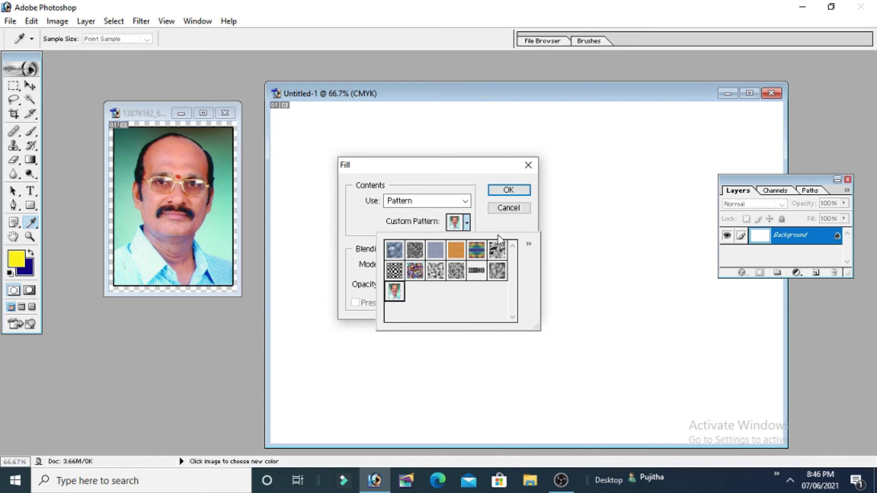
left_click(513, 191)
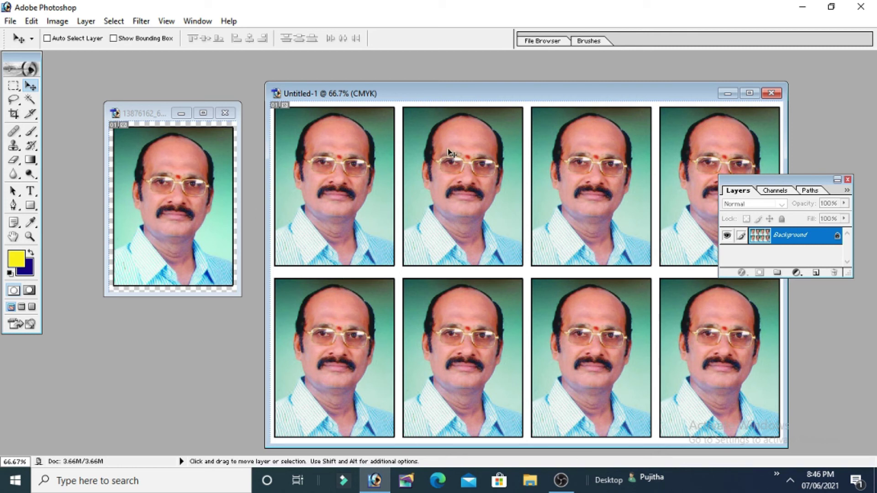
Save the sheet as pnr.jpg in JPEG format at maximum quality 12.
left_click(9, 23)
left_click(46, 140)
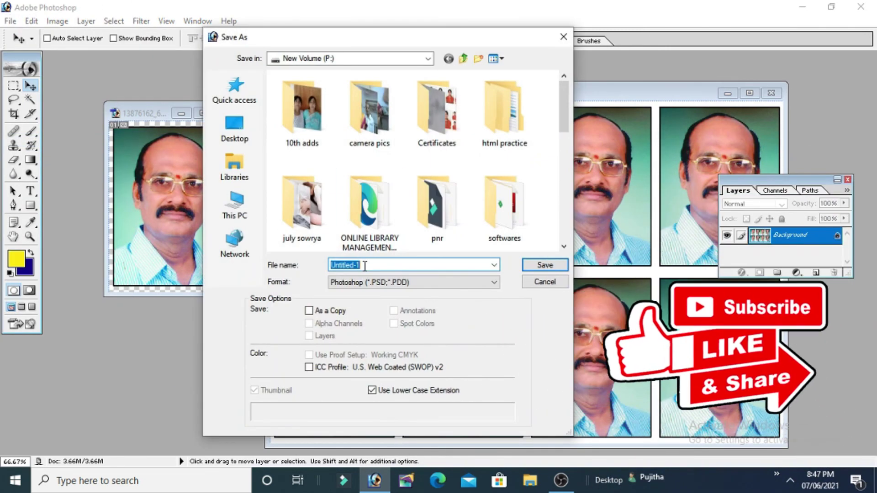
left_click(360, 265)
double_click(360, 264)
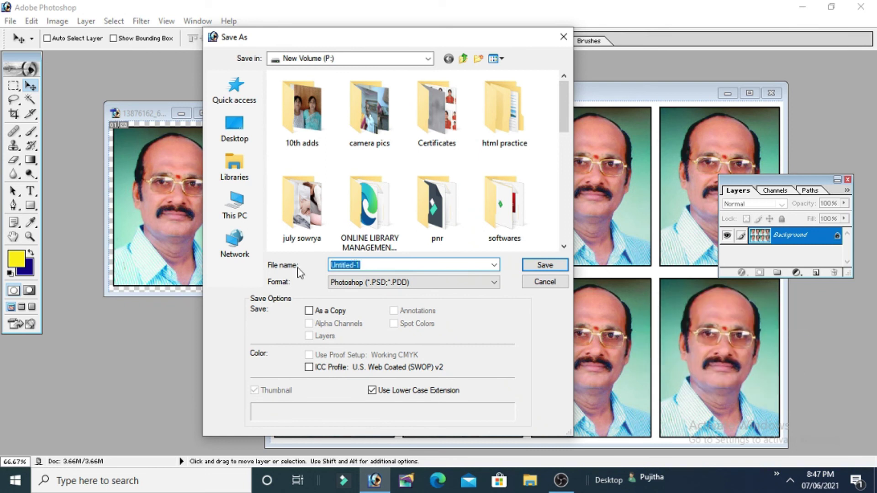
type("pn")
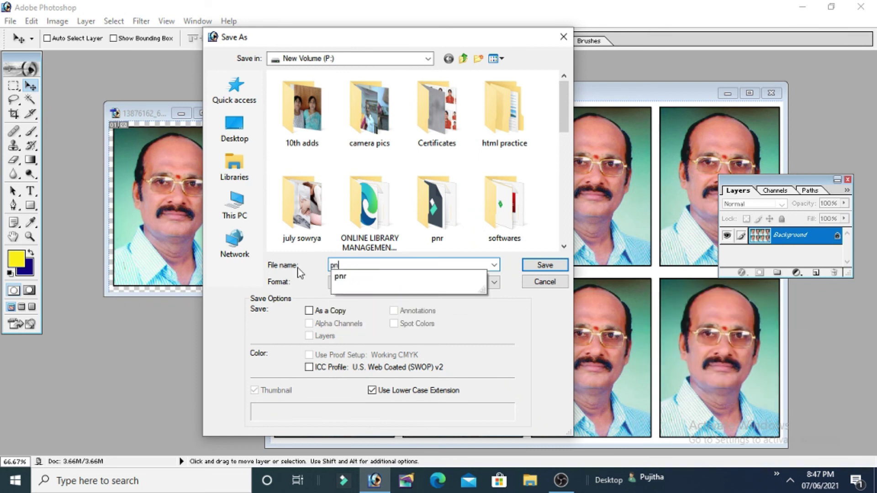
type("r")
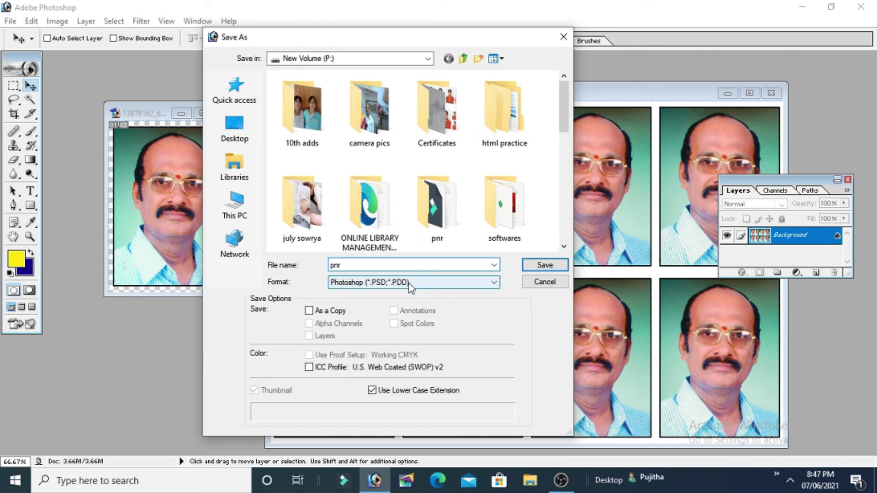
left_click(493, 283)
left_click(423, 327)
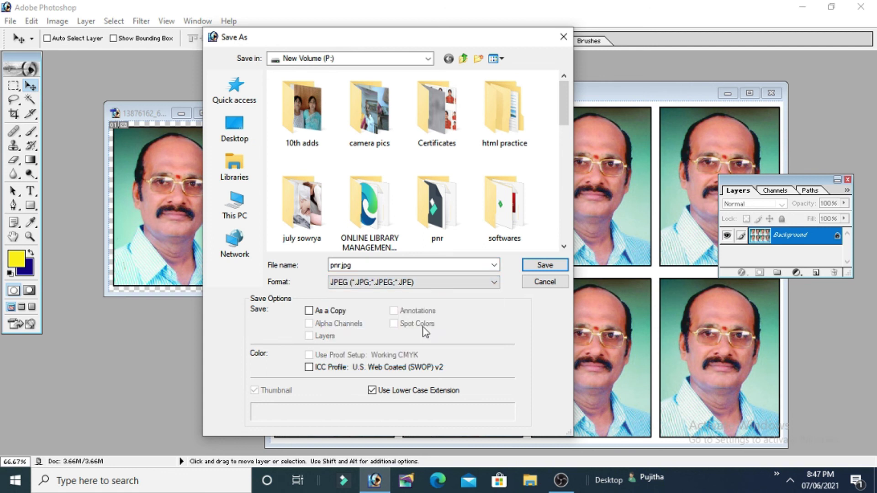
left_click(536, 265)
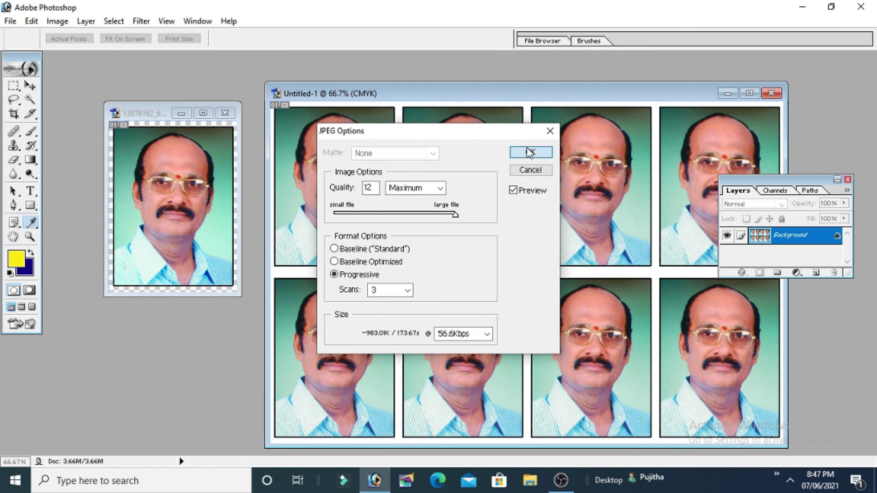
left_click(529, 151)
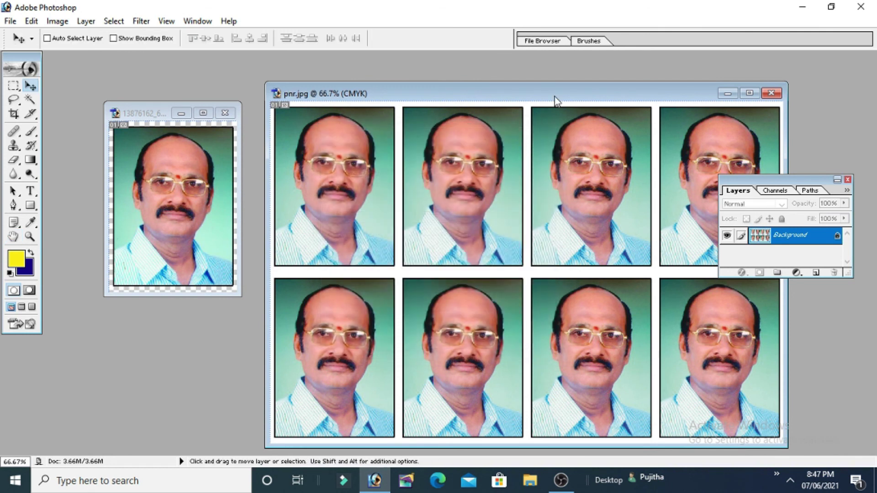
left_click_drag(554, 97, 428, 97)
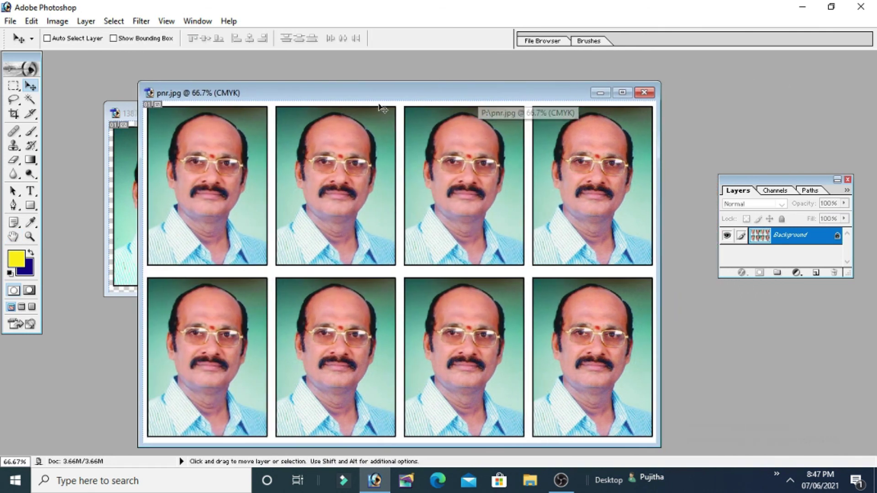